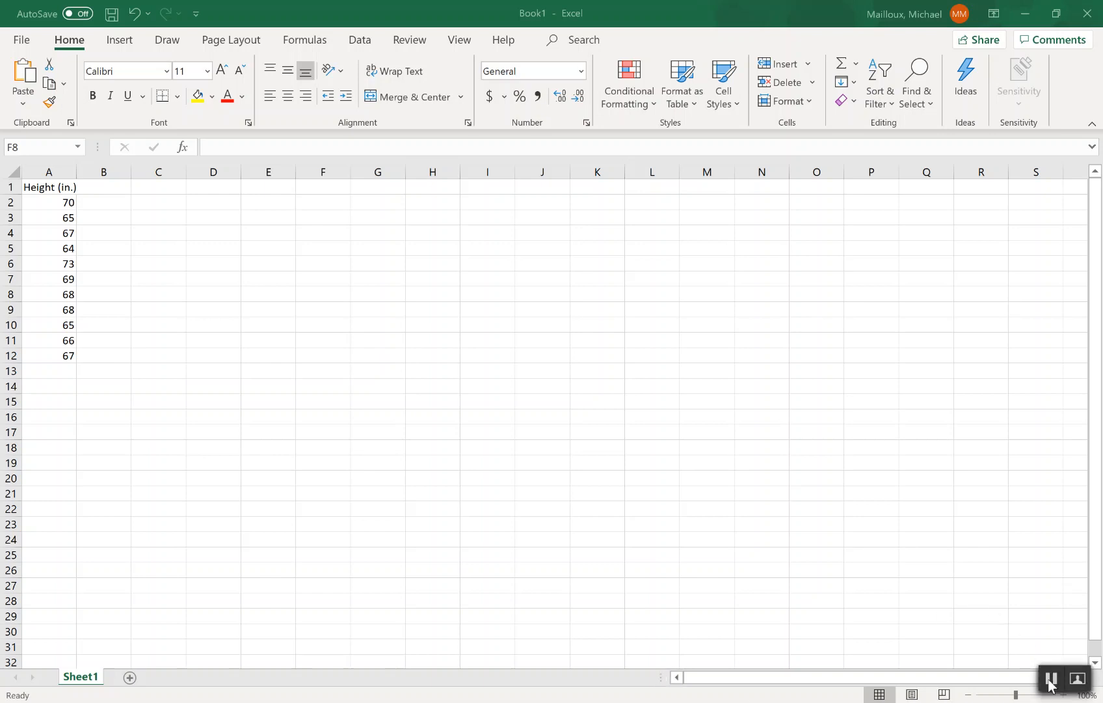
pyautogui.click(1050, 680)
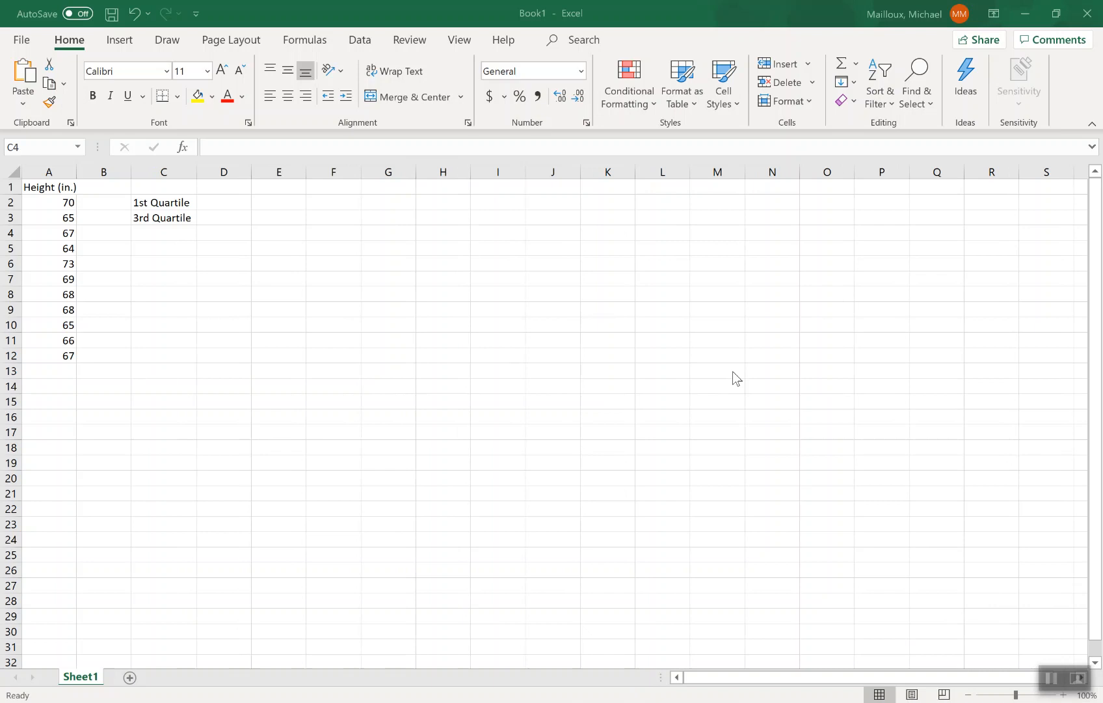
# Begin a formula in cell D2, beside the 1st Quartile label, with =qu to find the quartile functions.
pyautogui.doubleClick(209, 201)
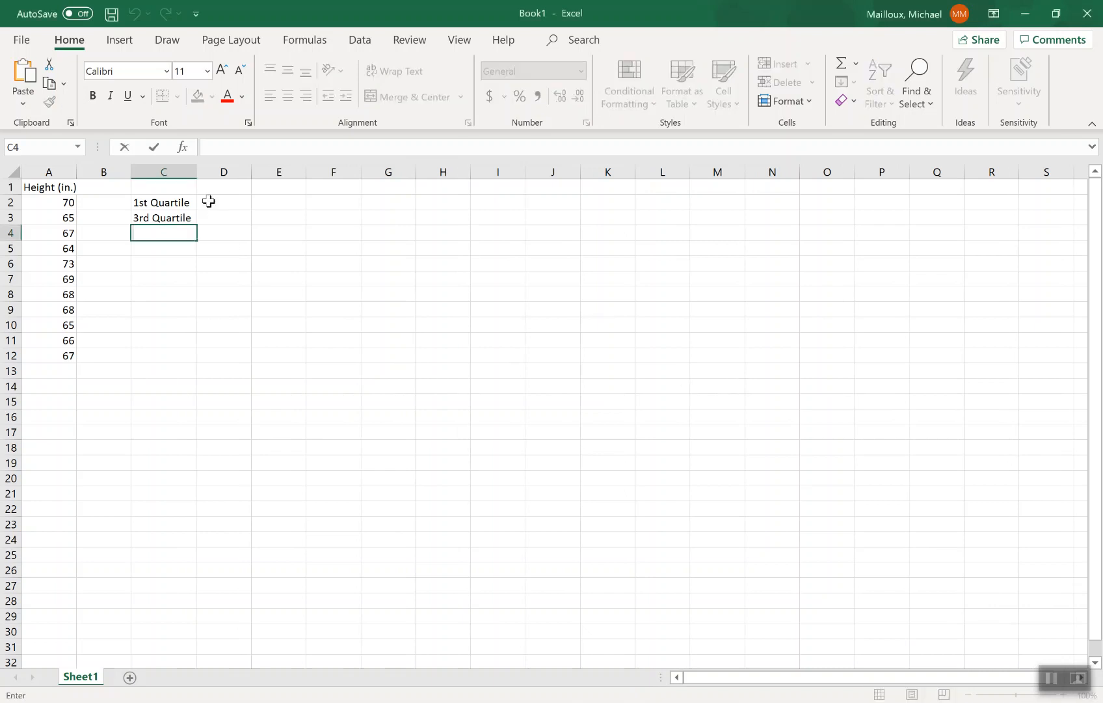
pyautogui.doubleClick(209, 201)
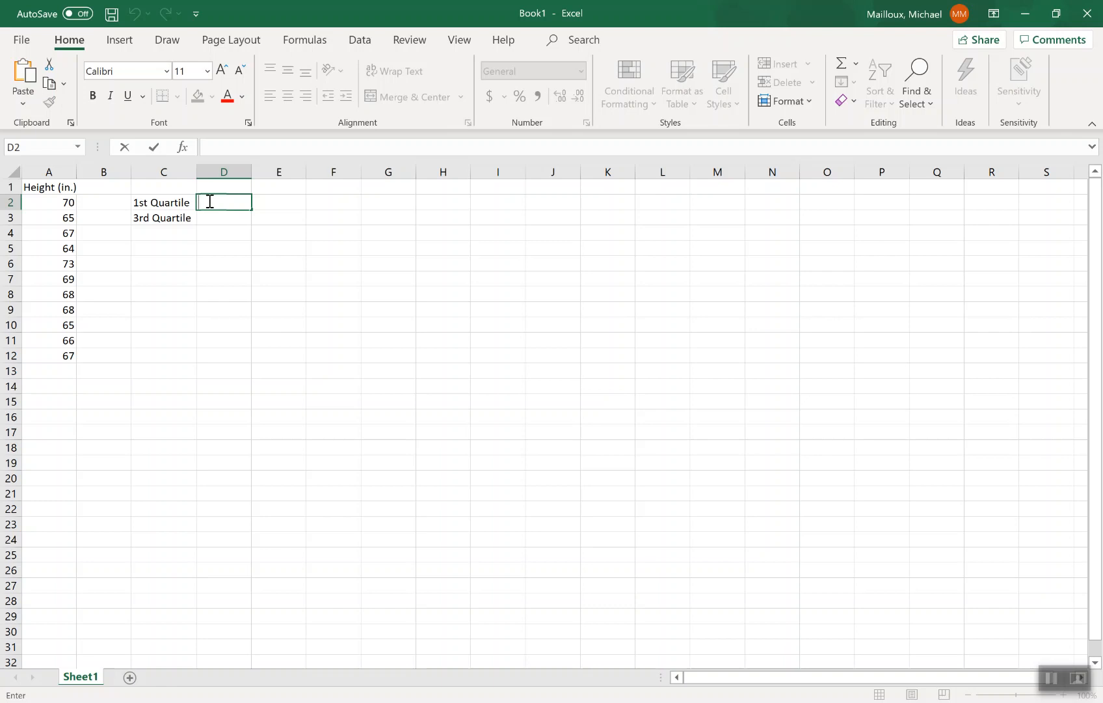
pyautogui.write('=')
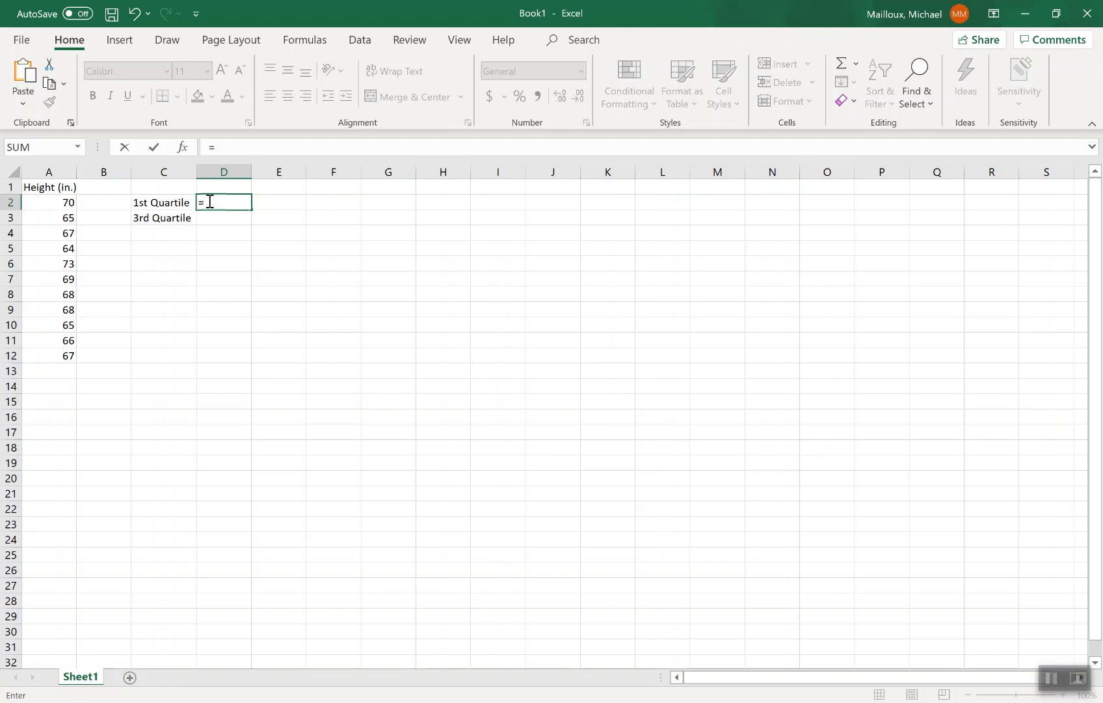
pyautogui.write('qu')
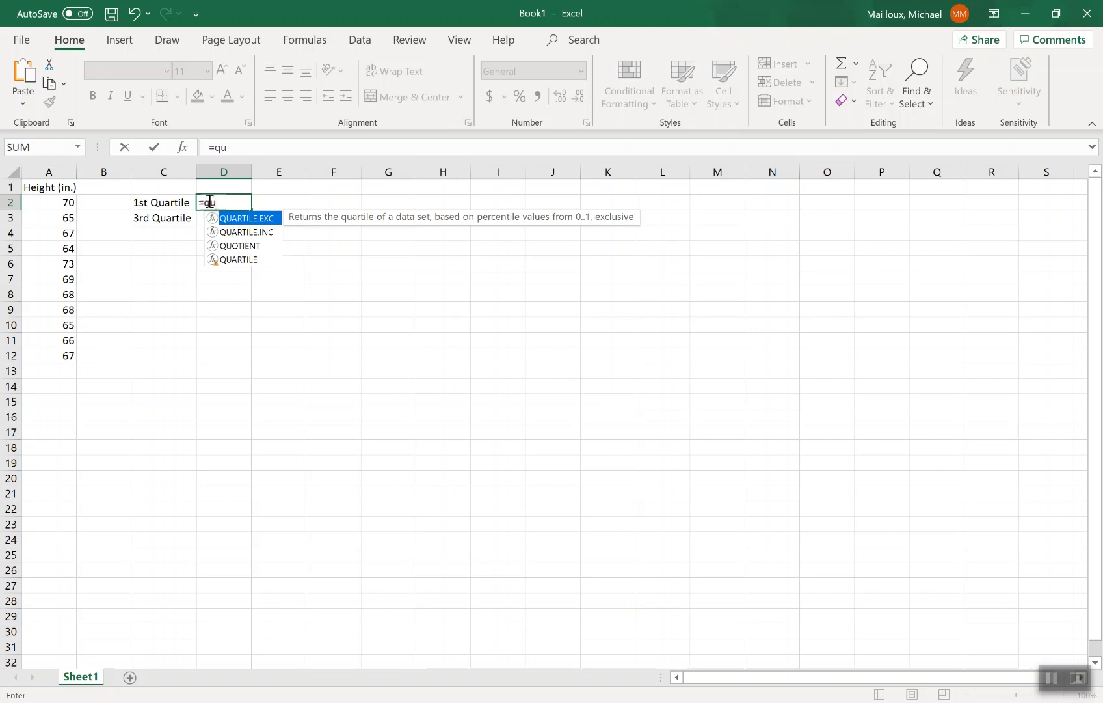
# Compare the descriptions of the suggested QUARTILE.EXC, QUARTILE.INC and QUARTILE functions.
pyautogui.click(247, 232)
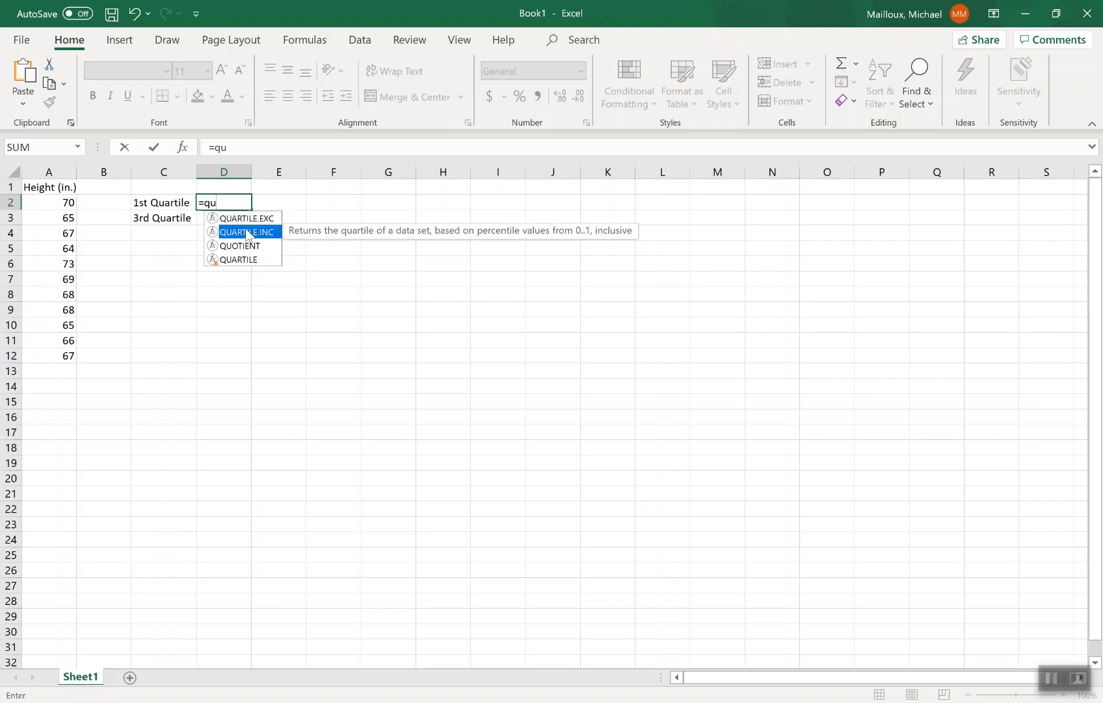
pyautogui.press('Down')
pyautogui.press('Down')
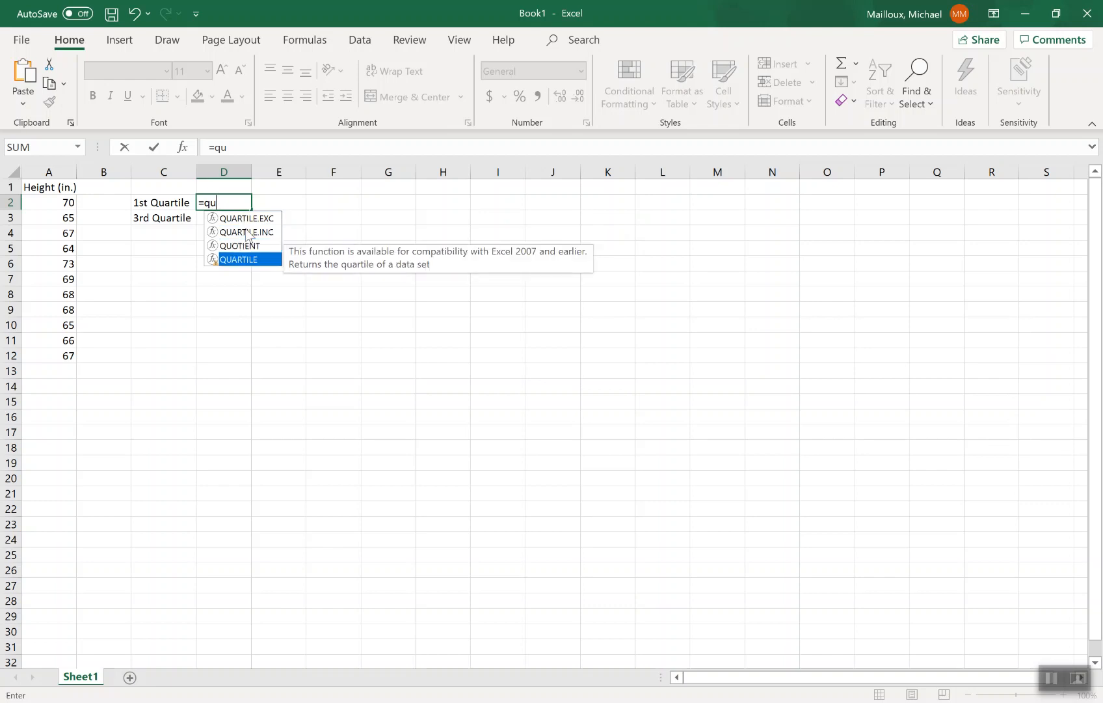
pyautogui.press('Up')
pyautogui.press('Up')
pyautogui.press('Up')
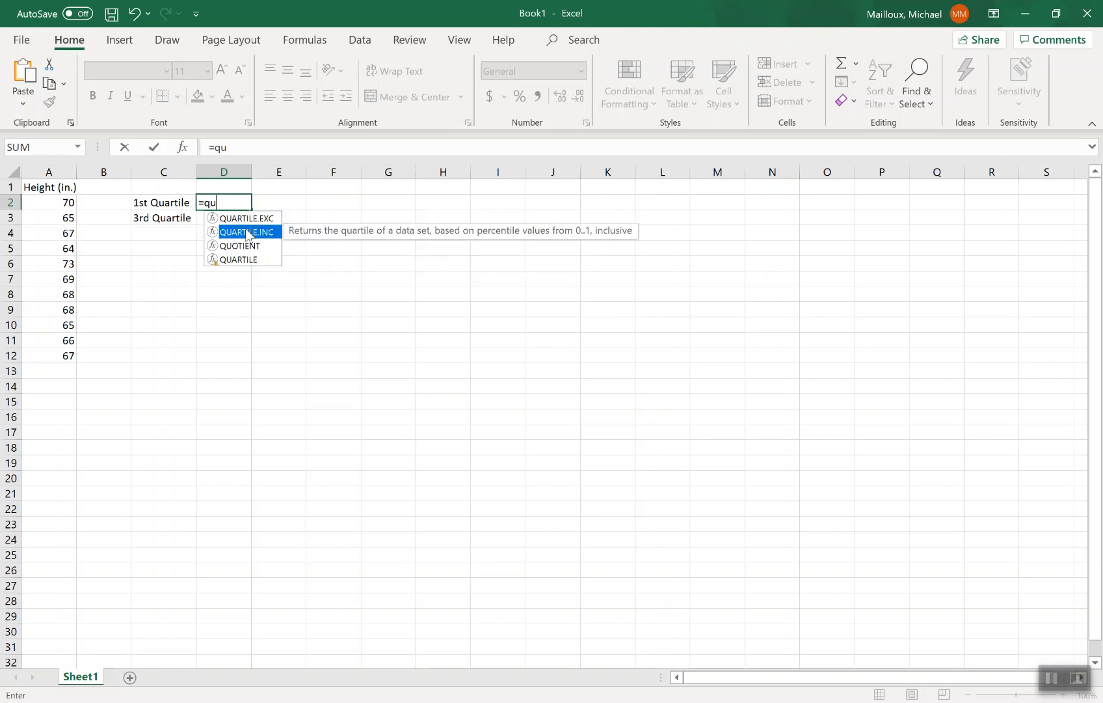
pyautogui.press('Down')
pyautogui.press('Up')
pyautogui.press('Down')
pyautogui.press('Up')
pyautogui.press('Down')
pyautogui.press('Up')
pyautogui.press('Down')
pyautogui.press('Up')
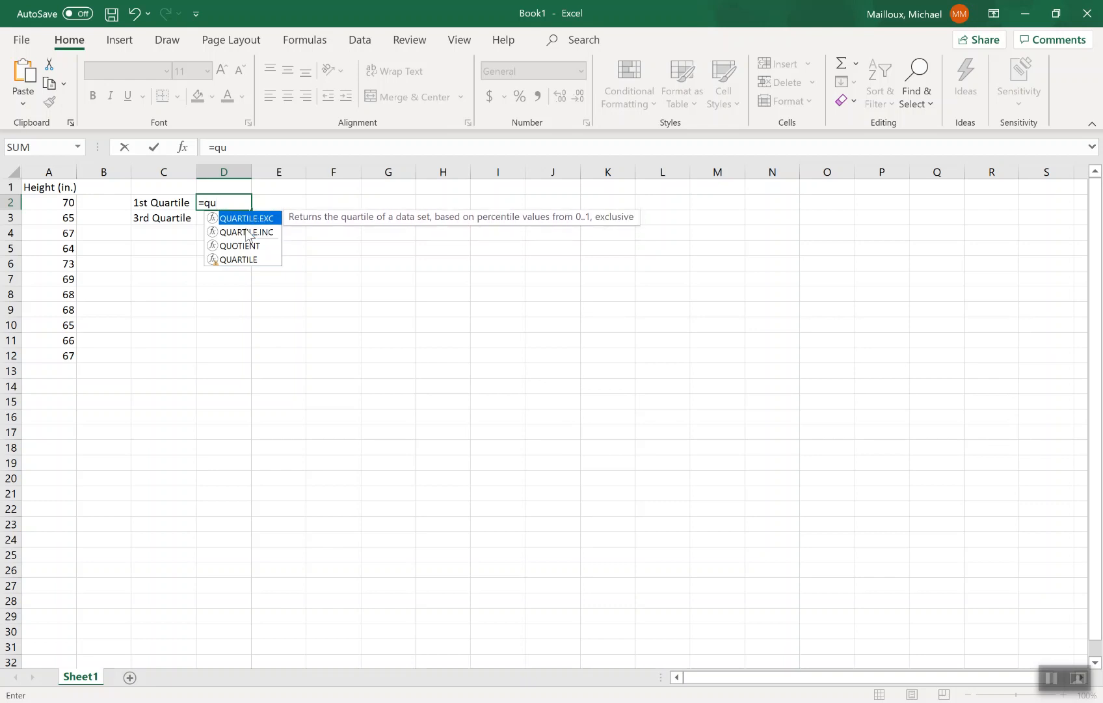
pyautogui.press('Down')
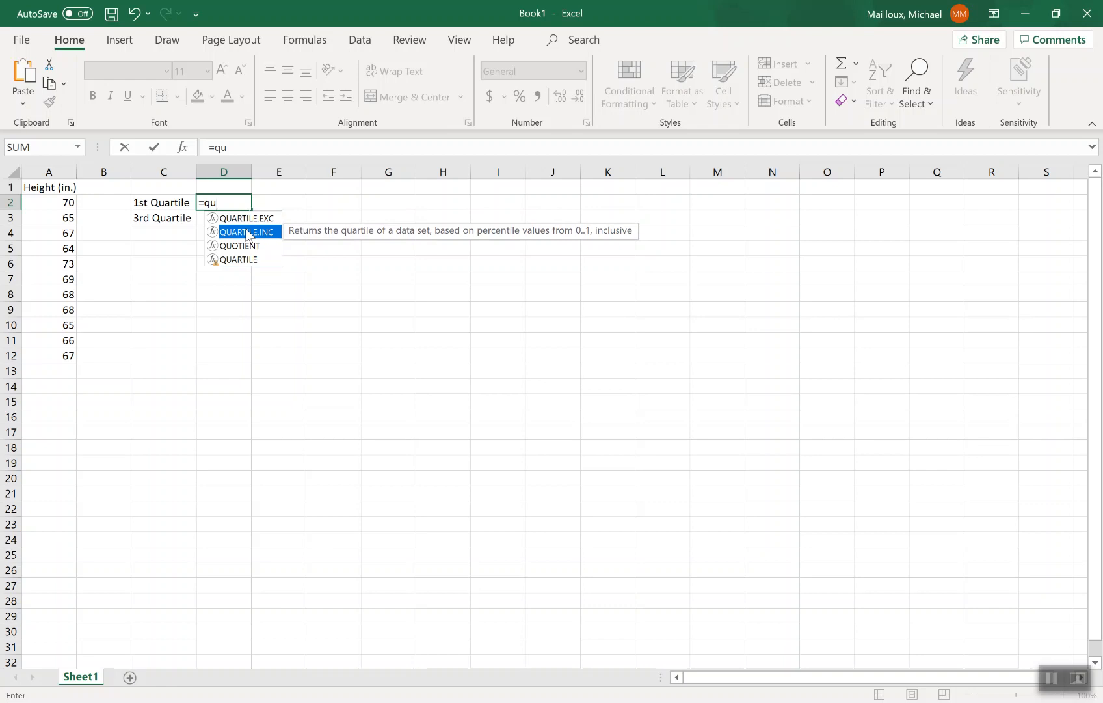
pyautogui.press('Up')
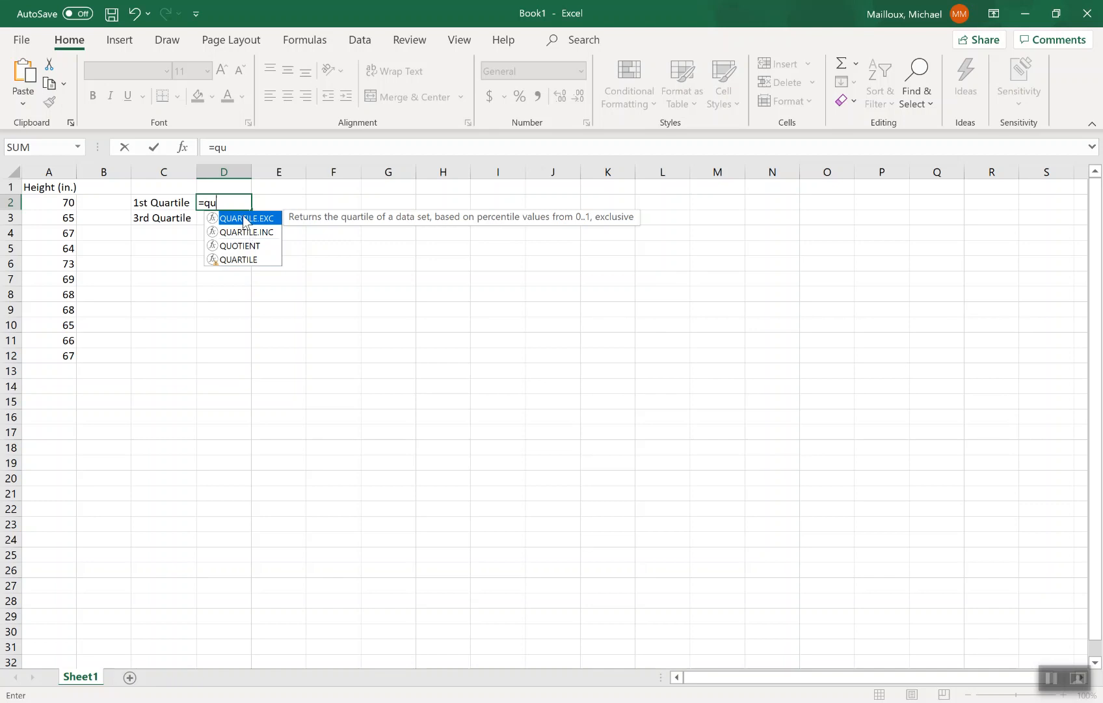
# Complete the 1st Quartile formula in D2 as =QUARTILE.EXC(A2:A12,1).
pyautogui.doubleClick(244, 222)
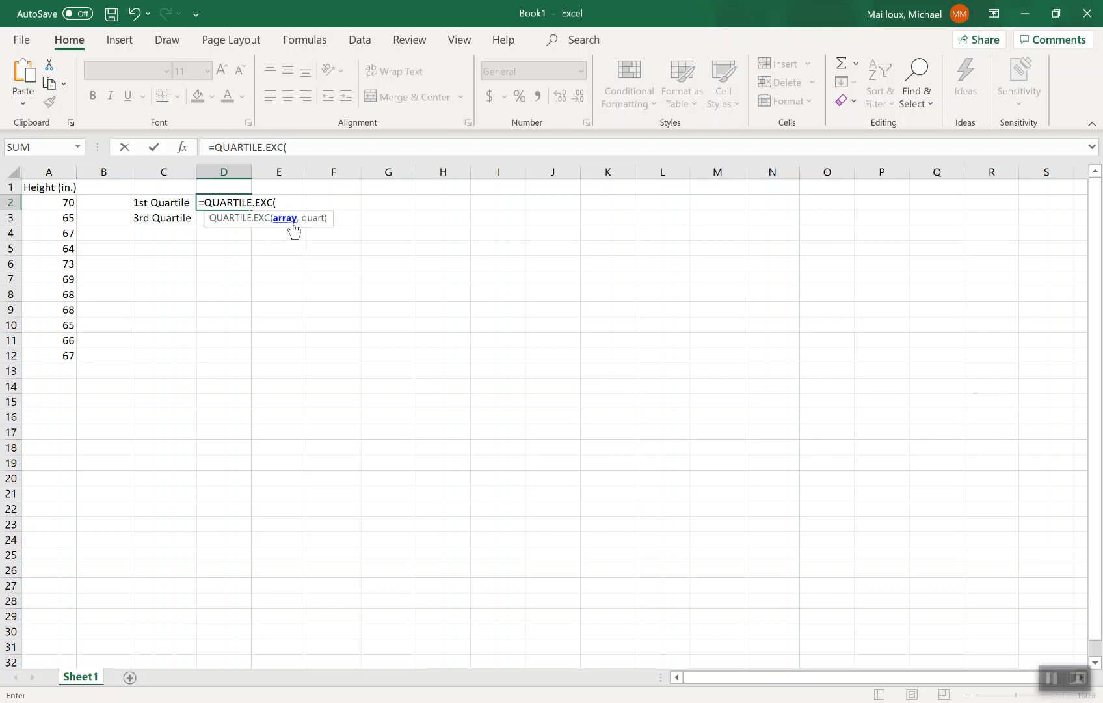
pyautogui.moveTo(49, 204); pyautogui.dragTo(53, 361)
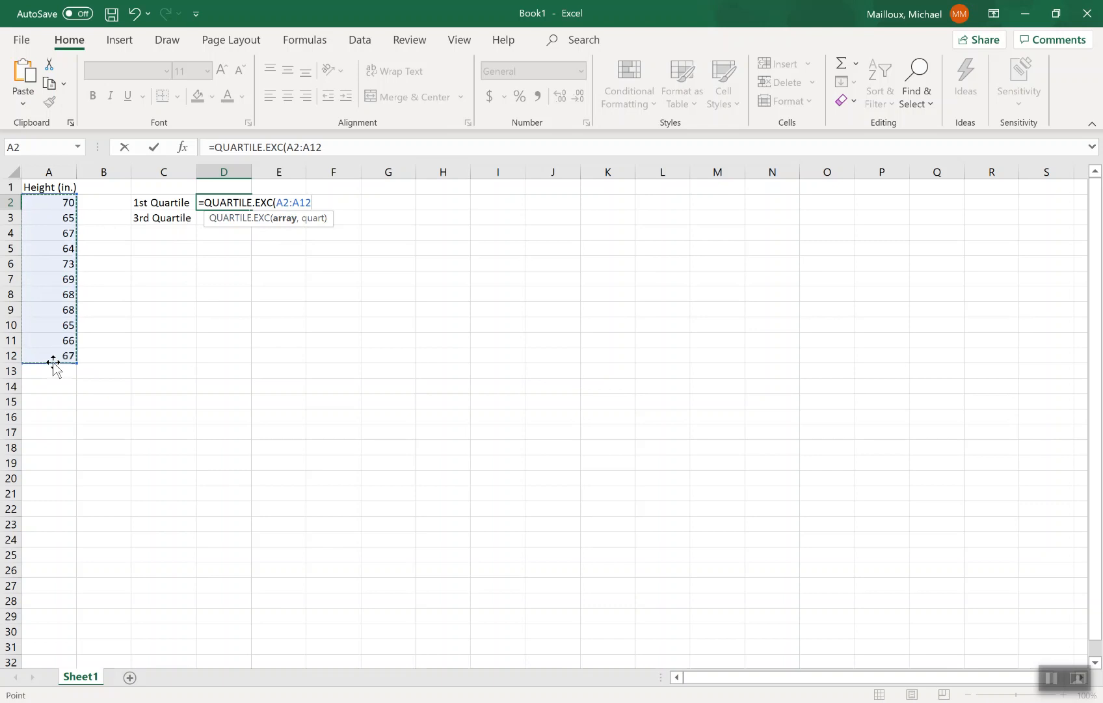
pyautogui.write(',')
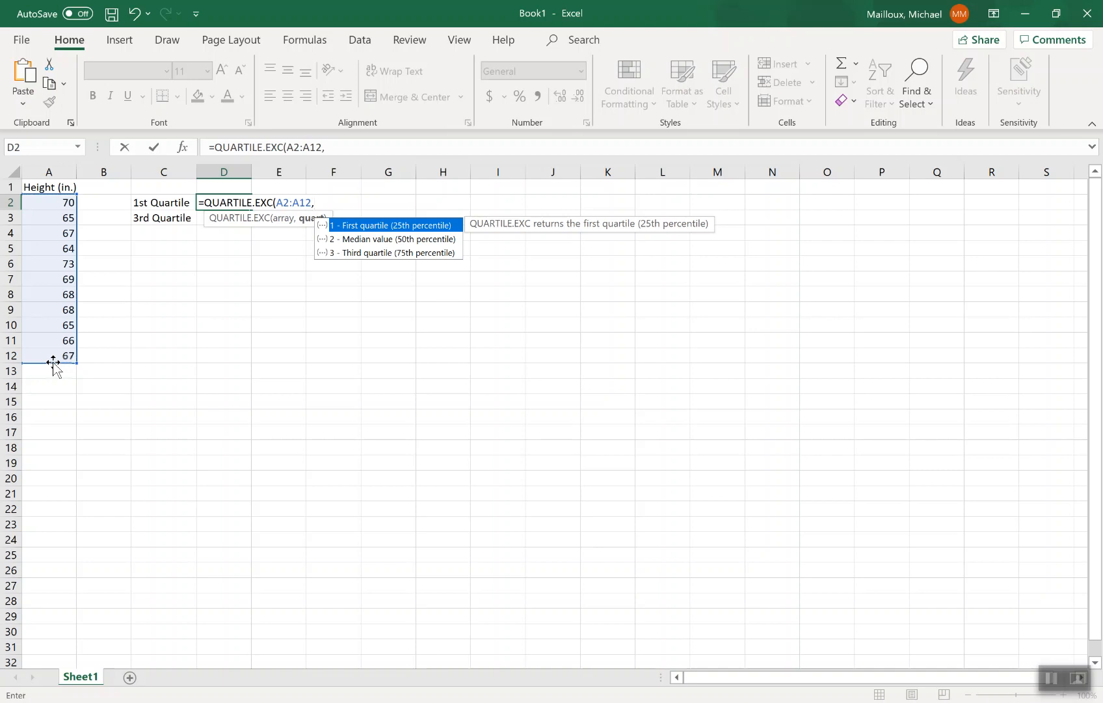
pyautogui.write('1)')
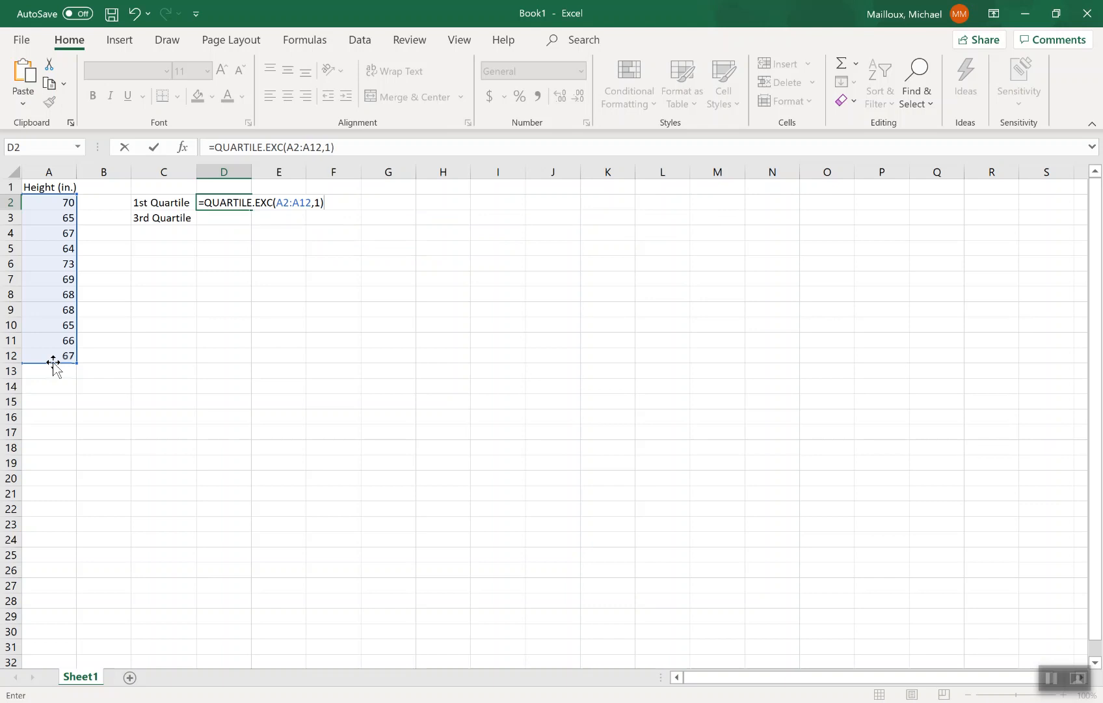
pyautogui.press('Return')
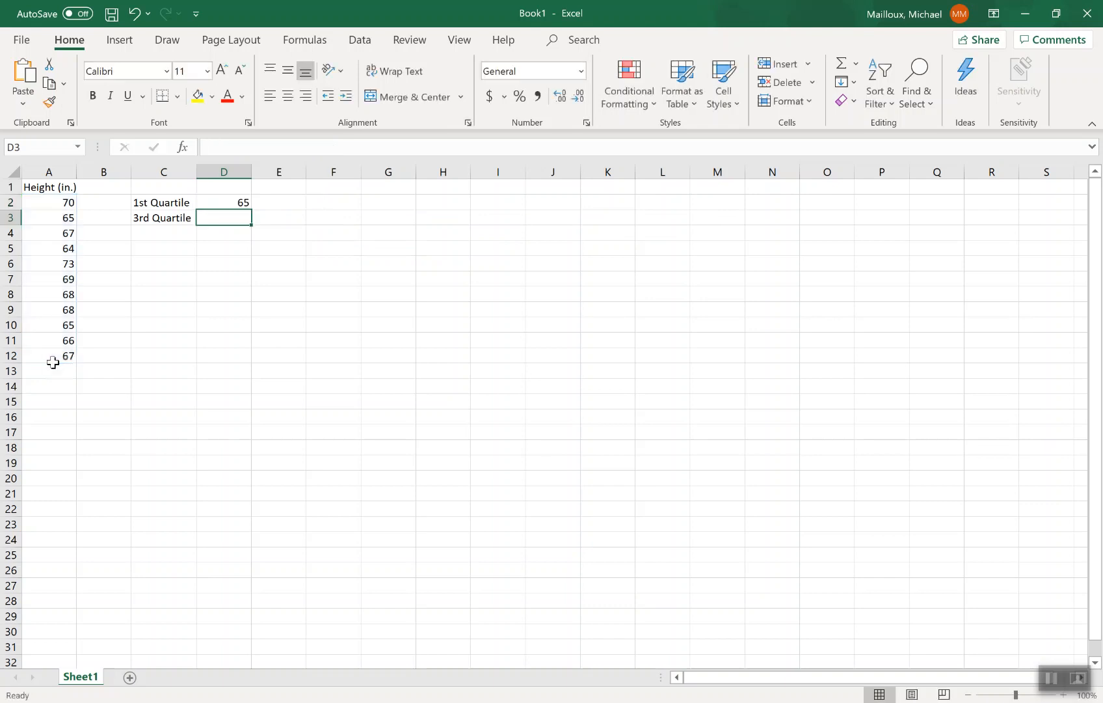
# Calculate the 3rd quartile of the heights in D3 with =QUARTILE.EXC(A2:A12,3).
pyautogui.doubleClick(221, 217)
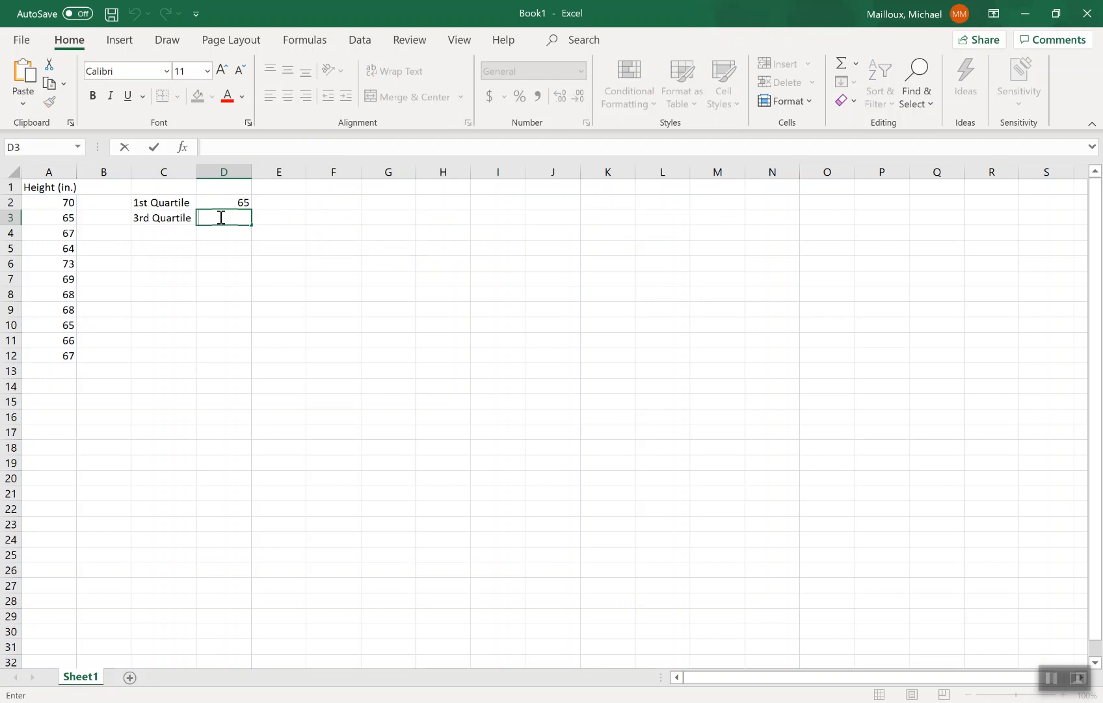
pyautogui.write('=qua')
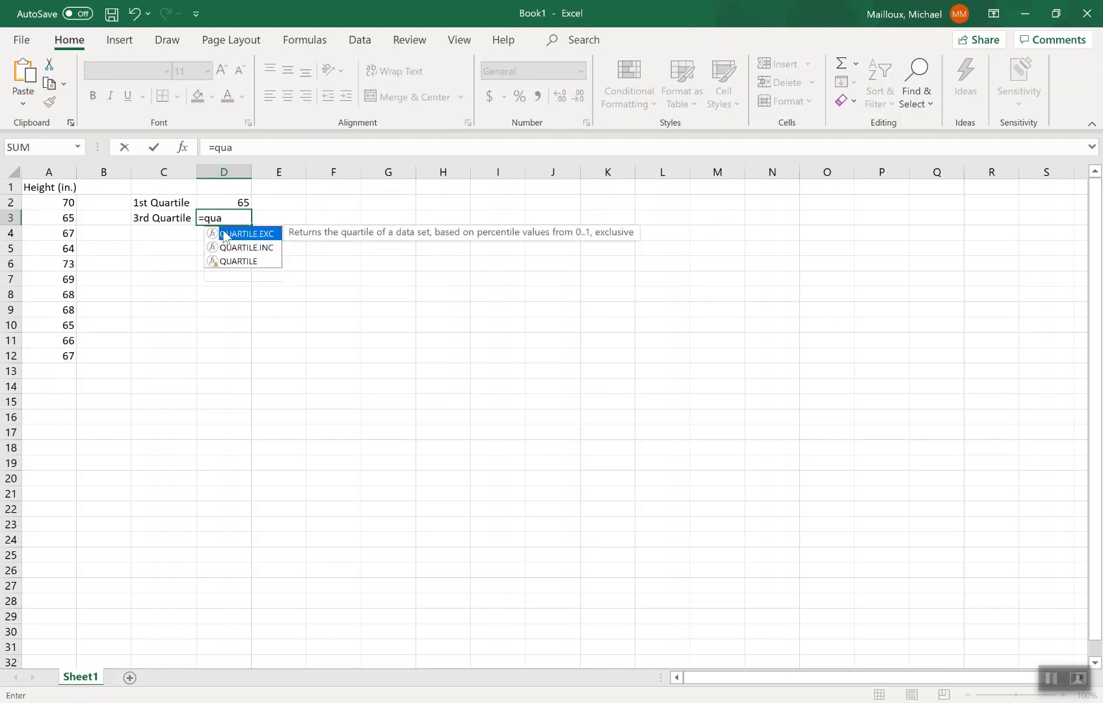
pyautogui.doubleClick(239, 233)
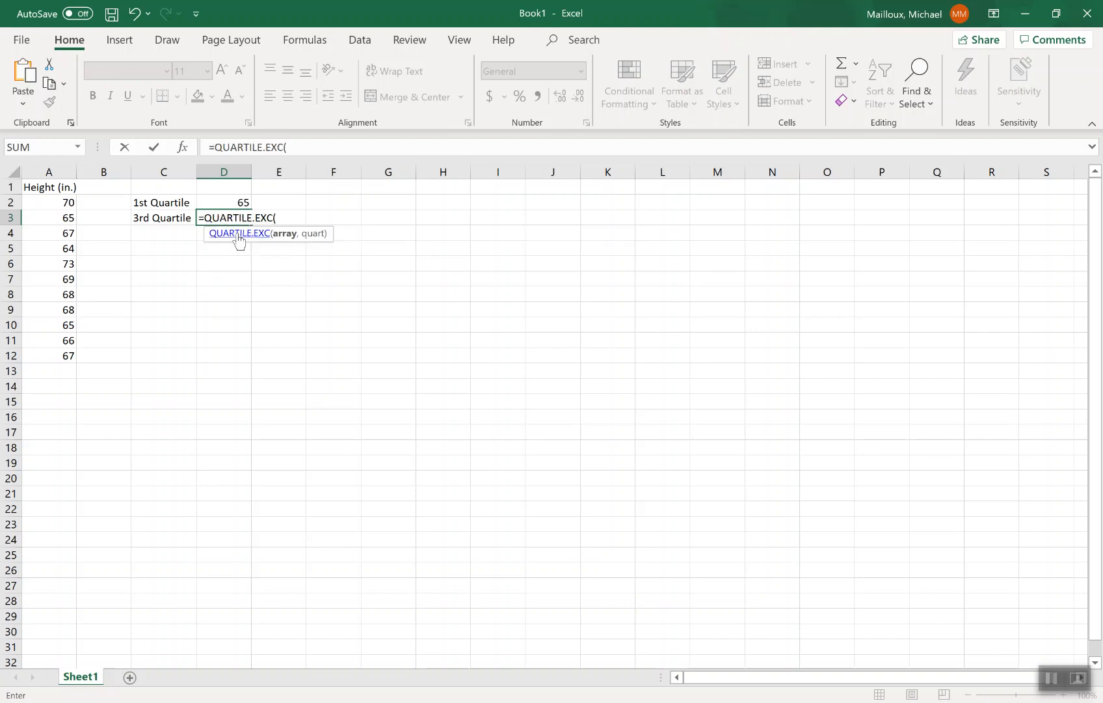
pyautogui.write('A2')
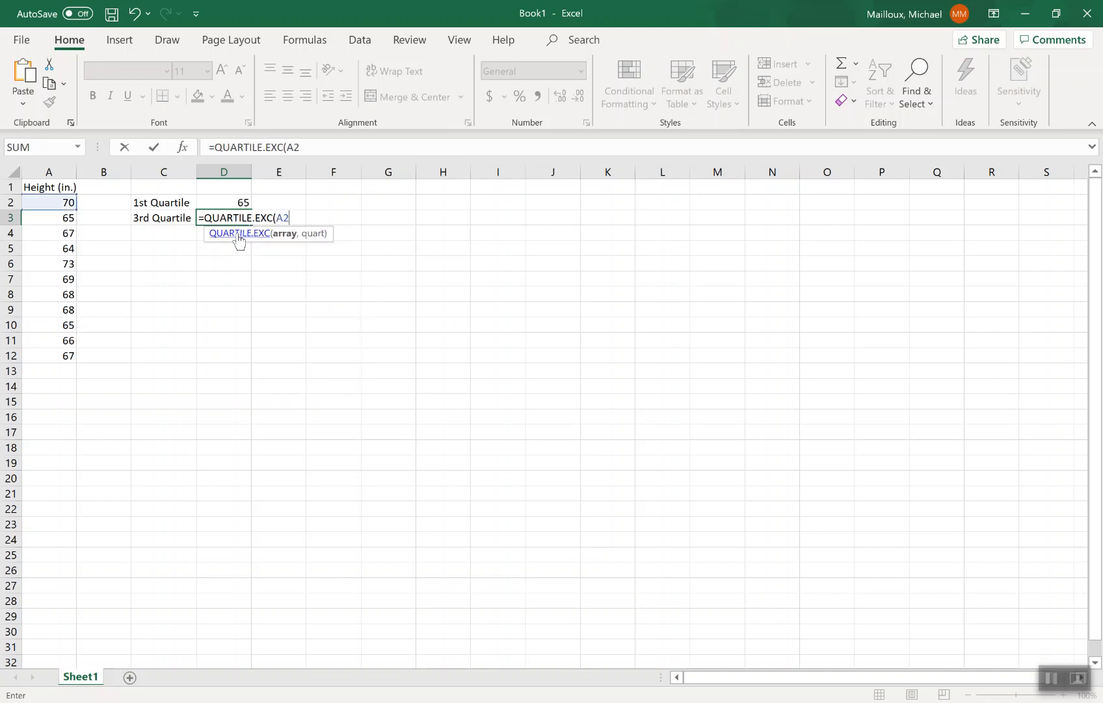
pyautogui.write(':A12')
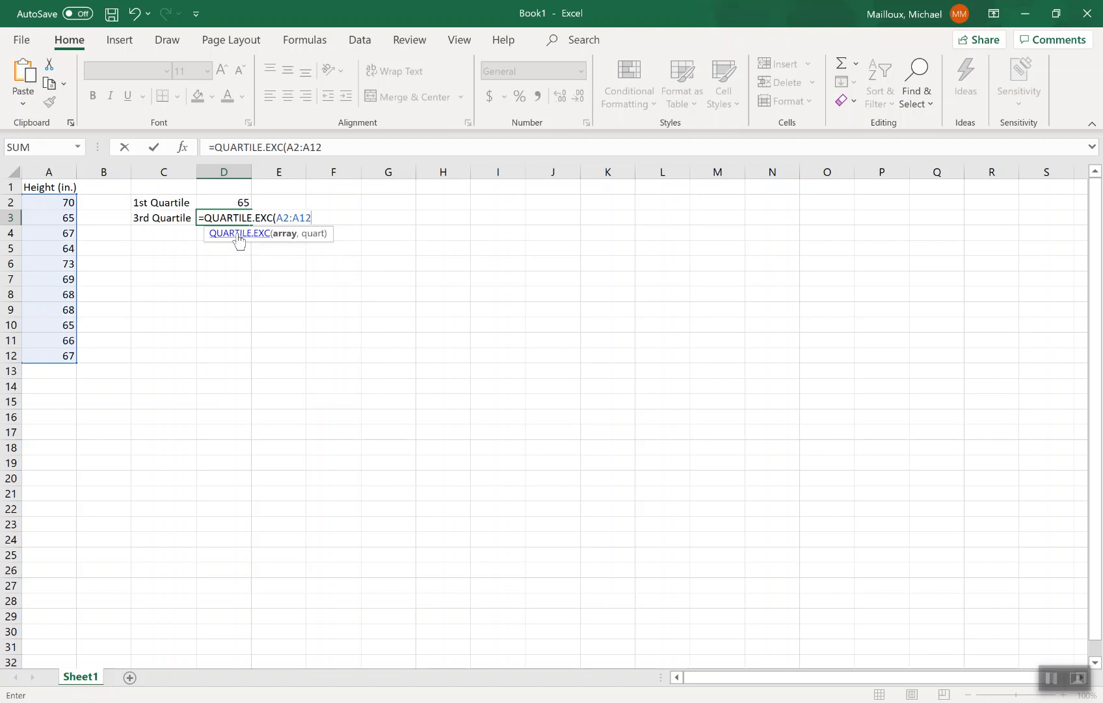
pyautogui.write(',')
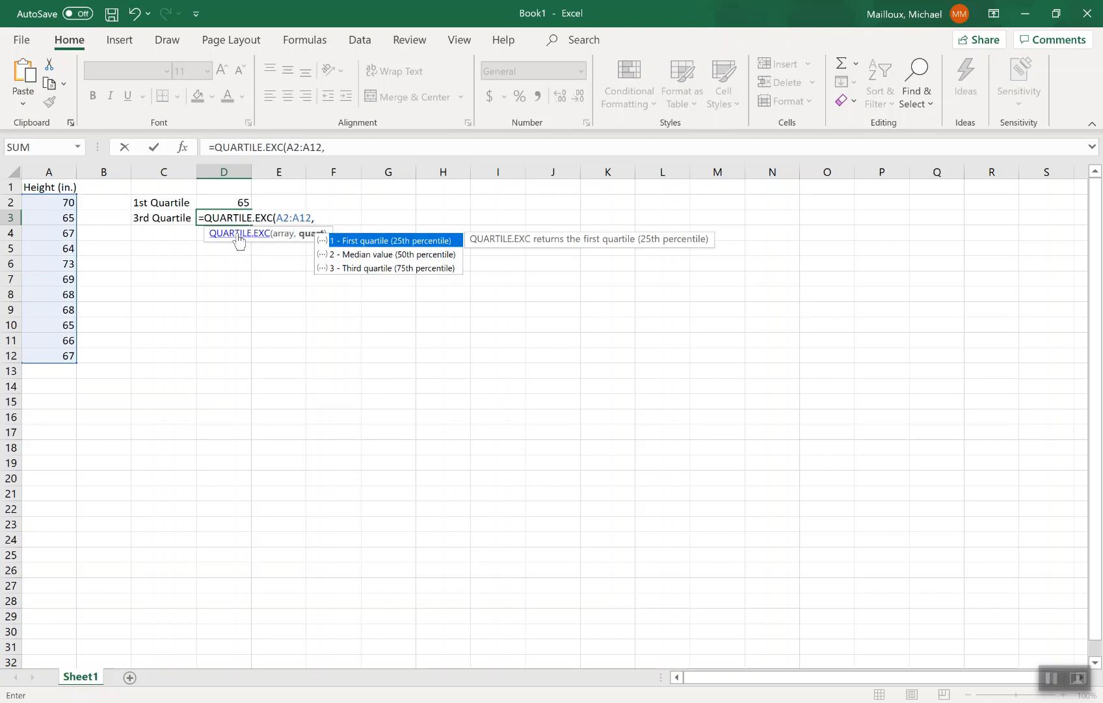
pyautogui.write('3)')
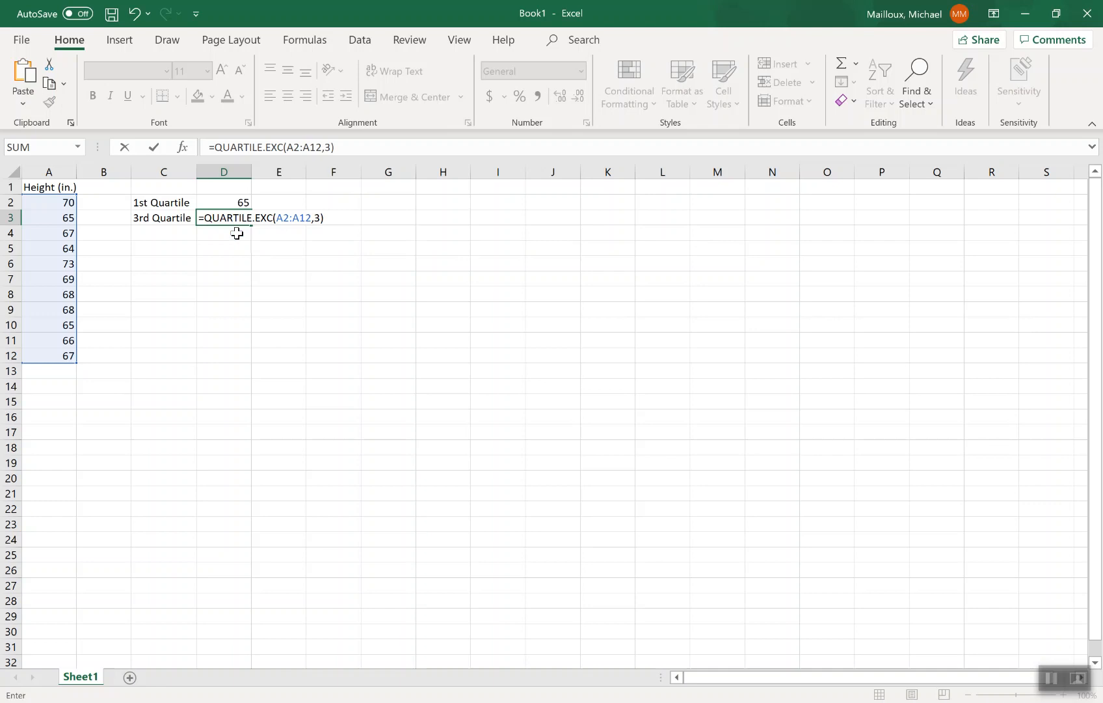
pyautogui.press('Return')
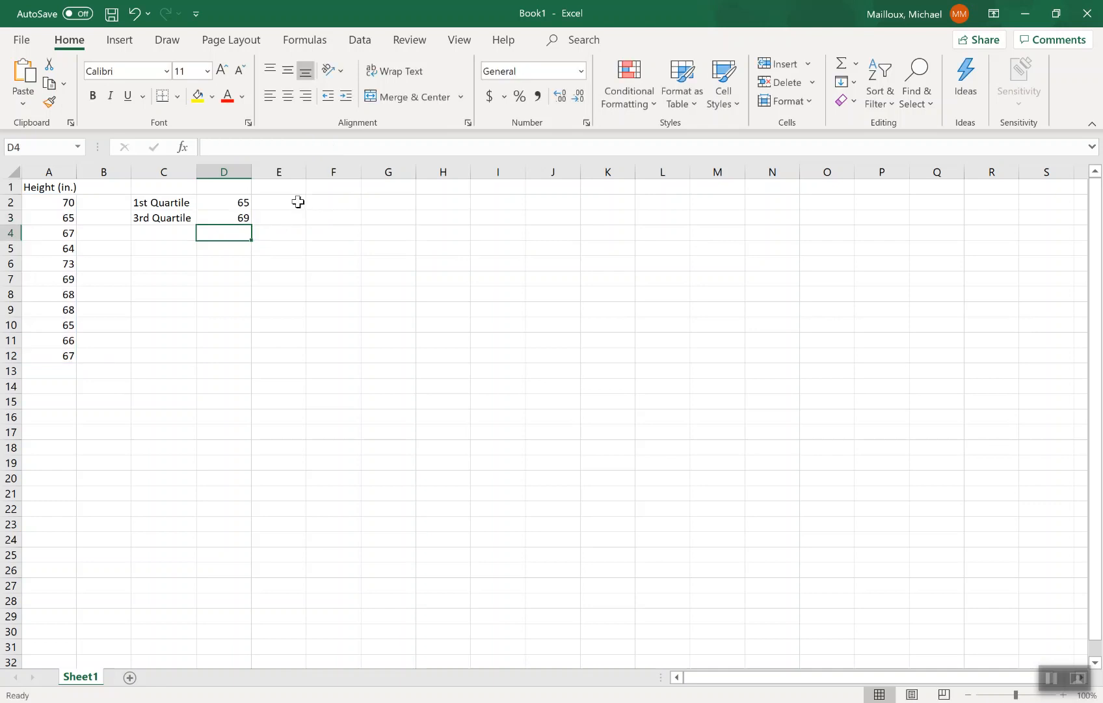
# Calculate the inclusive 1st quartile of the heights in G2 with =QUARTILE.INC(A2:A12,1).
pyautogui.click(381, 202)
pyautogui.write('=')
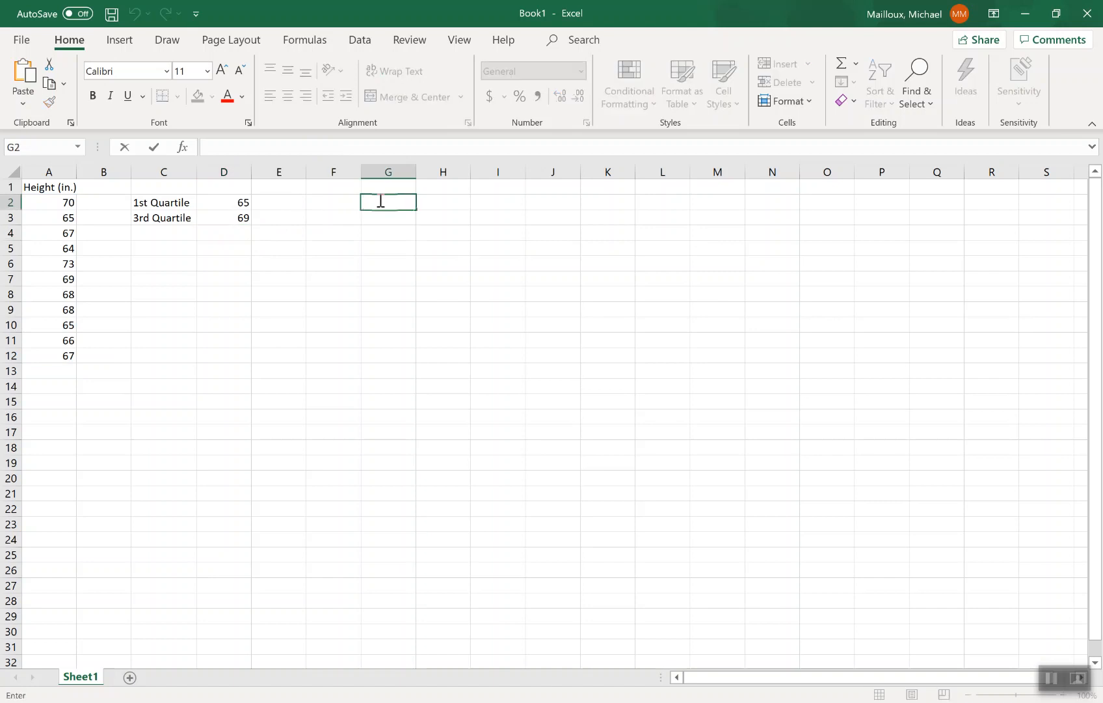
pyautogui.write('qua')
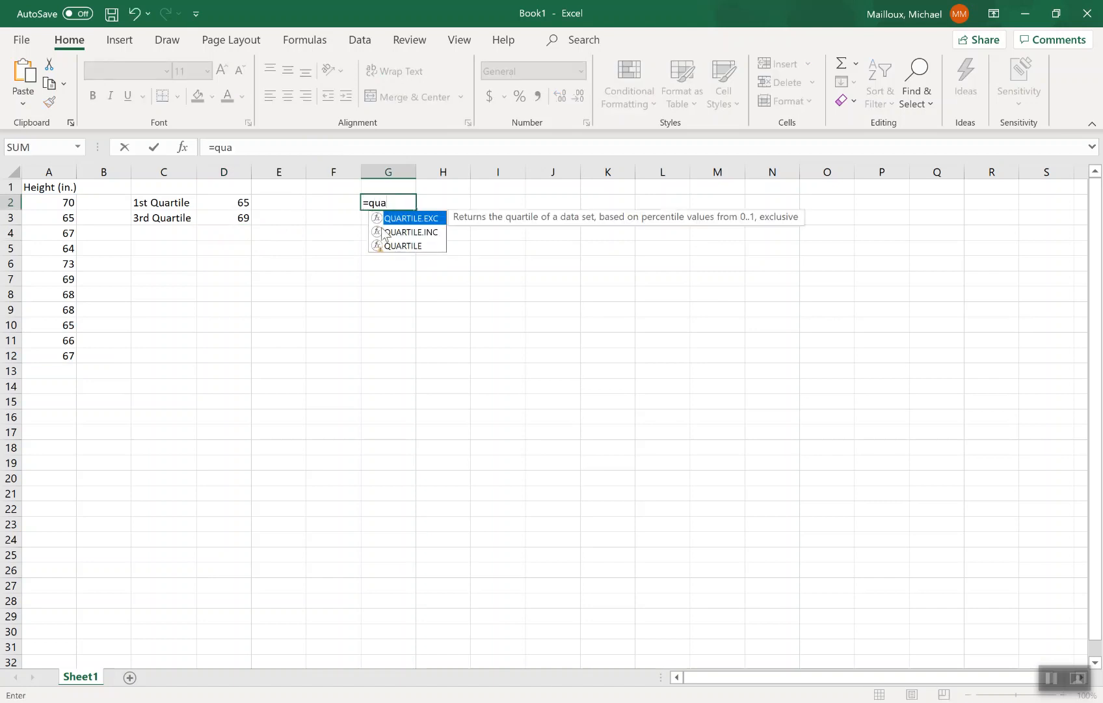
pyautogui.doubleClick(390, 233)
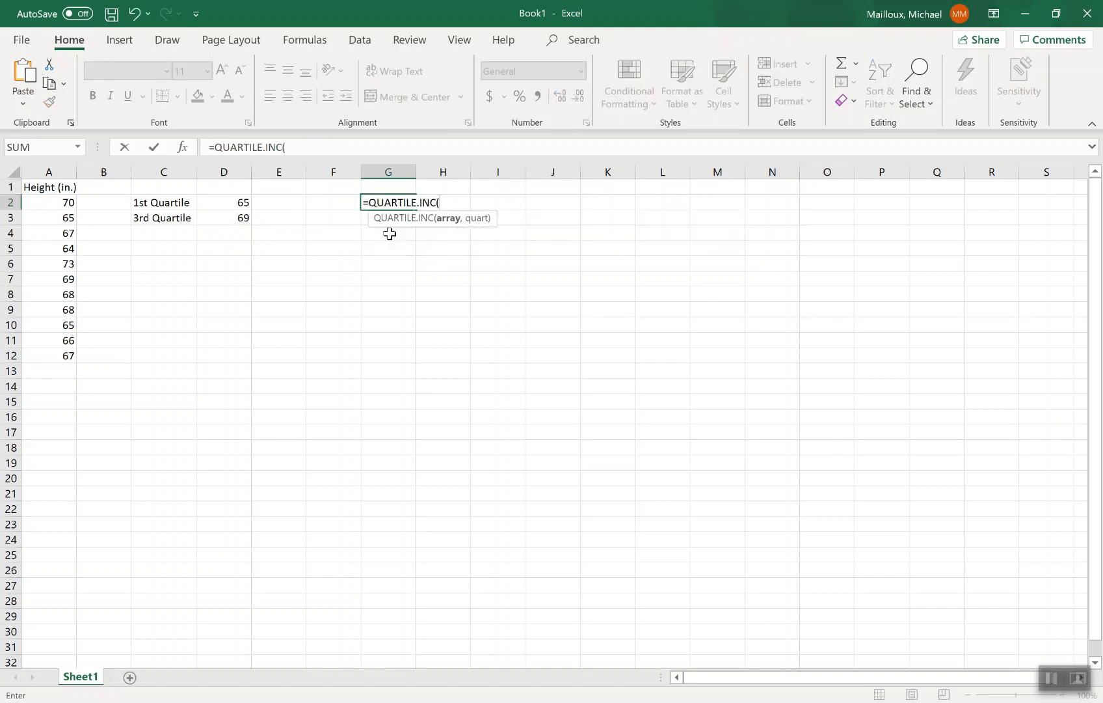
pyautogui.moveTo(41, 198); pyautogui.dragTo(39, 350)
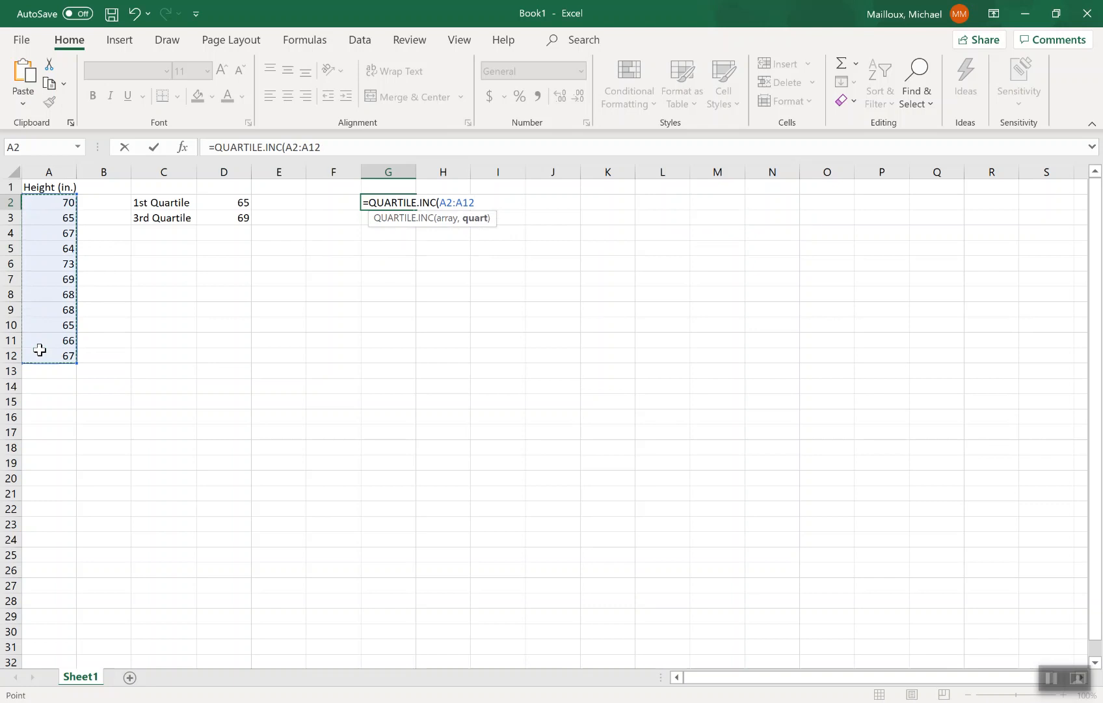
pyautogui.write(',1')
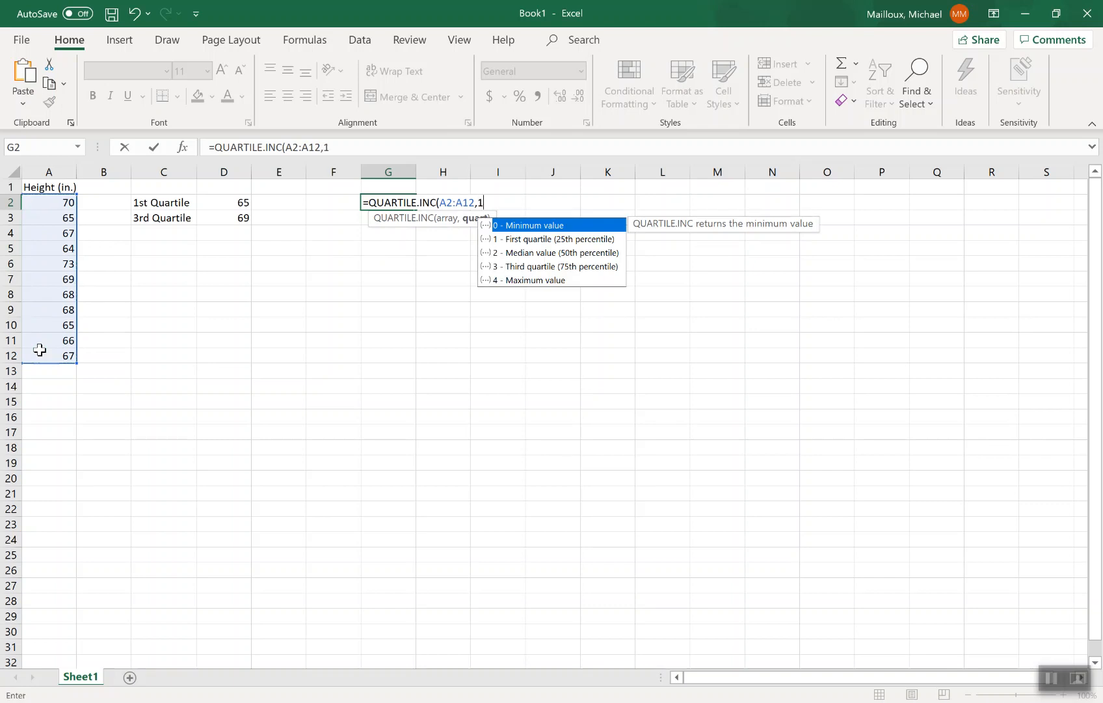
pyautogui.write(')')
pyautogui.press('Return')
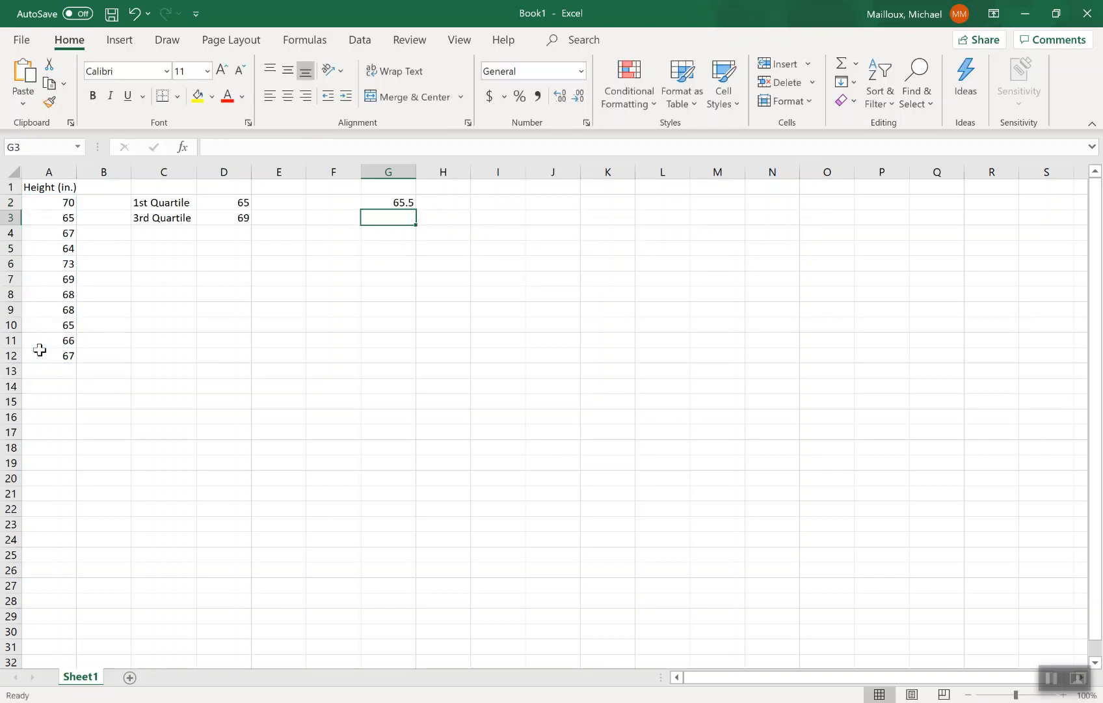